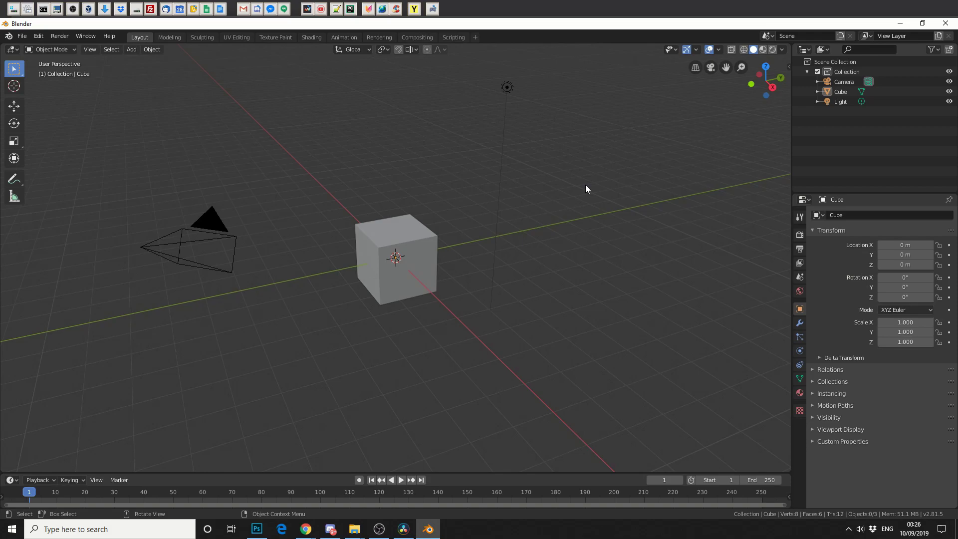
Enable the Object: Cell Fracture add-on in Preferences
{"action": "left_click", "coordinate": [39, 36]}
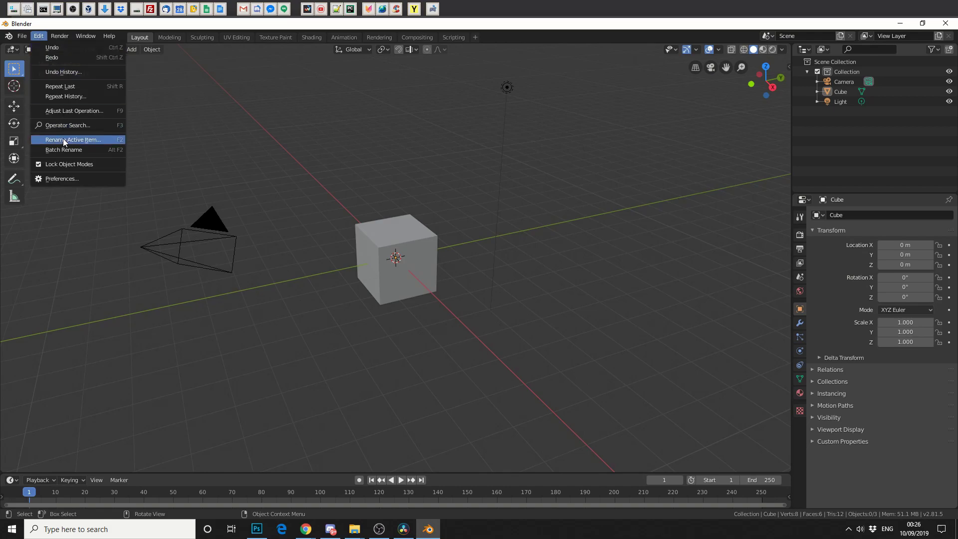
{"action": "left_click", "coordinate": [63, 177]}
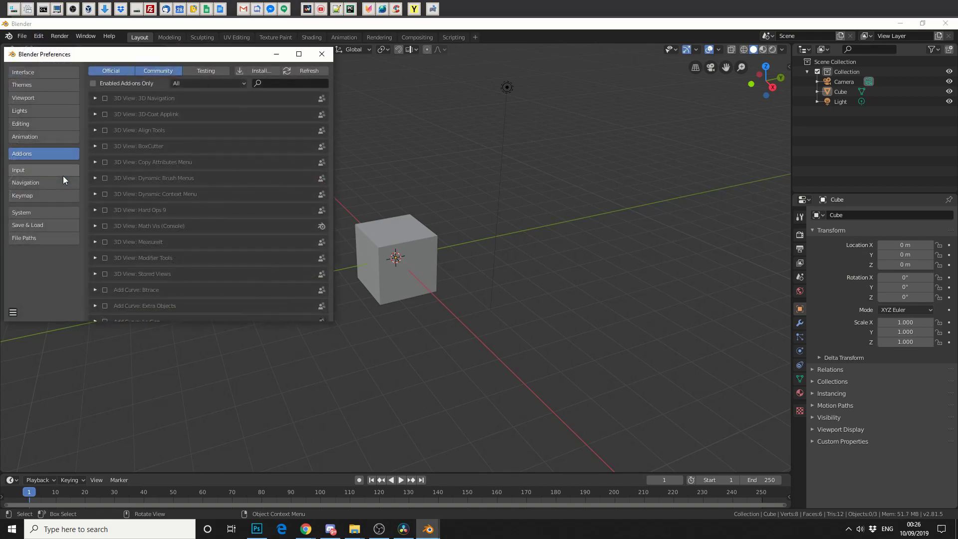
{"action": "left_click", "coordinate": [284, 83]}
{"action": "type", "text": "cell"}
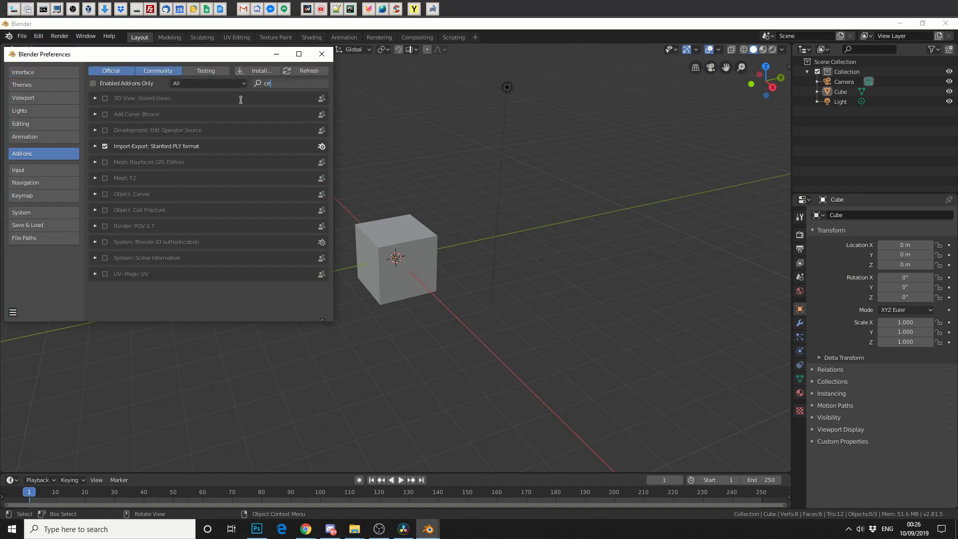
{"action": "left_click", "coordinate": [105, 98]}
Enable the 3D View: Copy Attributes Menu add-on and close Preferences
{"action": "left_click", "coordinate": [256, 84]}
{"action": "key", "text": "BackSpace"}
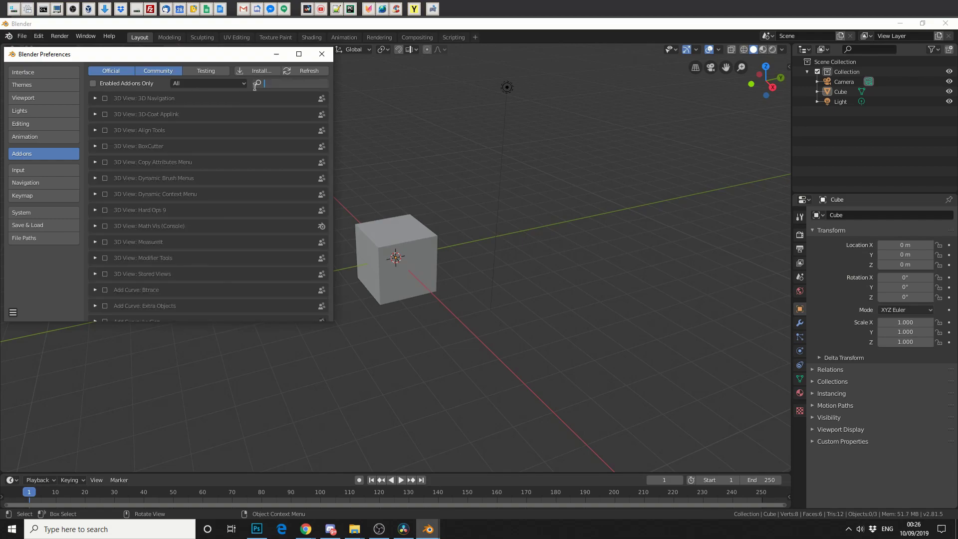
{"action": "type", "text": "att"}
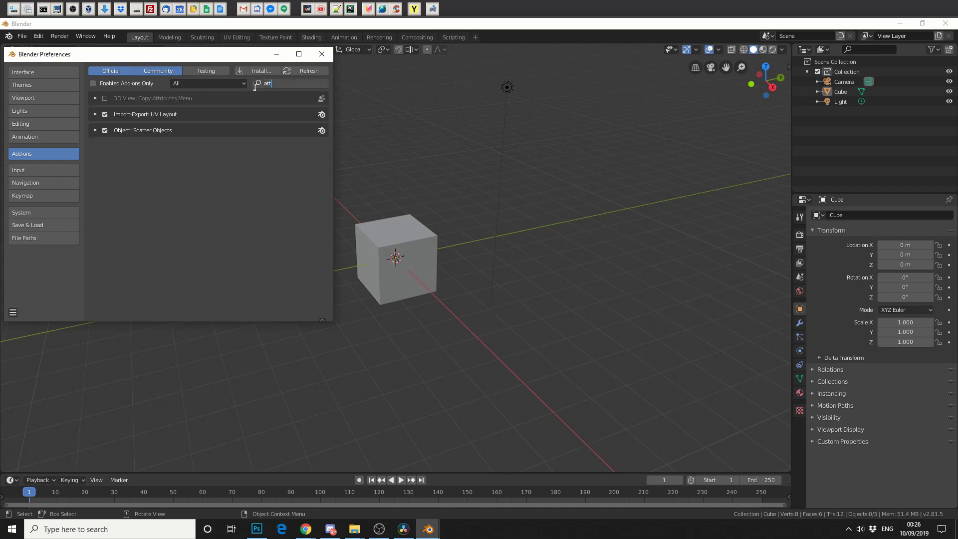
{"action": "key", "text": "Return"}
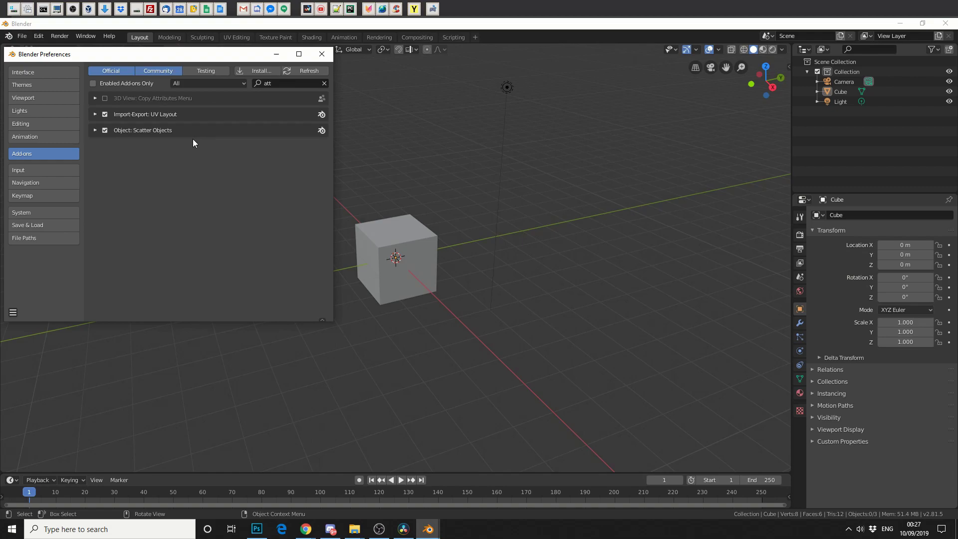
{"action": "left_click", "coordinate": [105, 99]}
{"action": "left_click", "coordinate": [324, 55]}
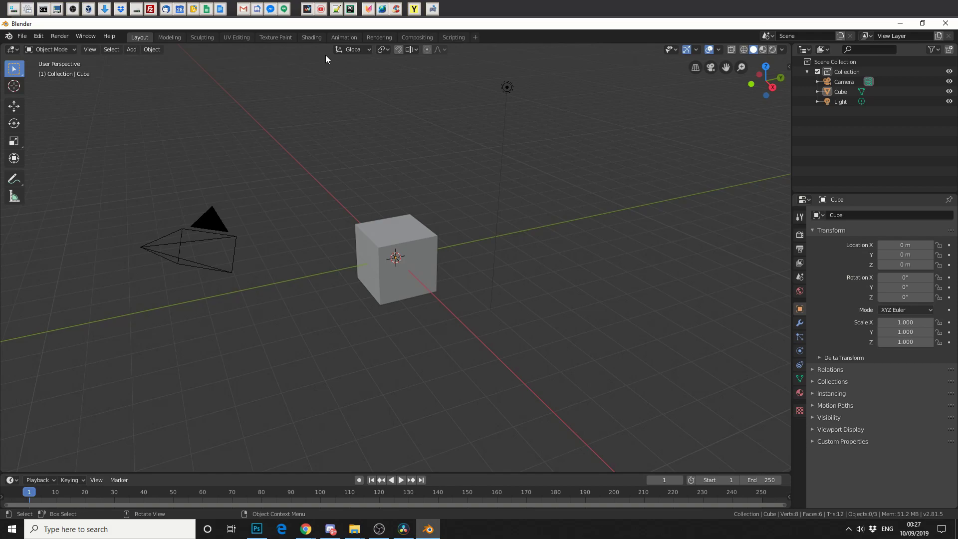
Delete the default cube and add a mesh plane at the origin
{"action": "left_click", "coordinate": [404, 243]}
{"action": "key", "text": "Delete"}
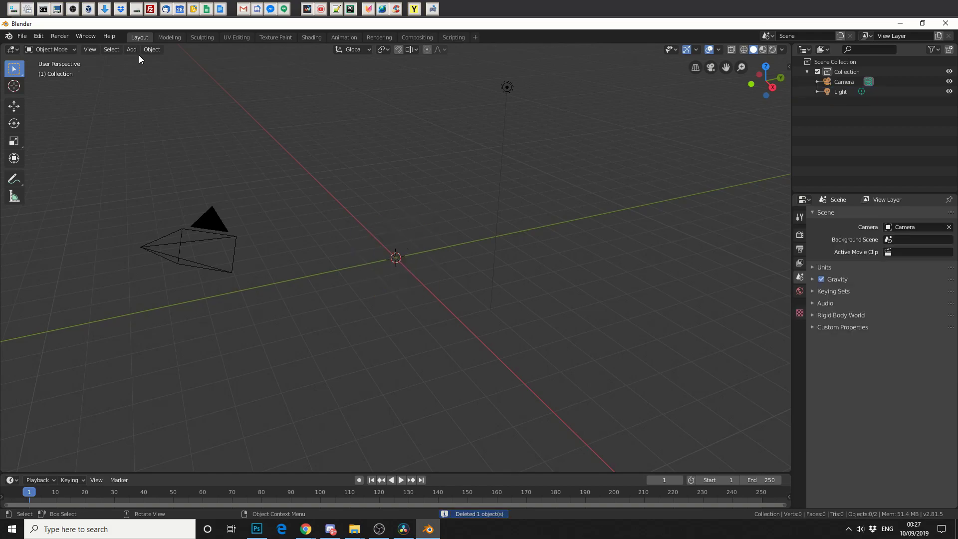
{"action": "left_click", "coordinate": [132, 49]}
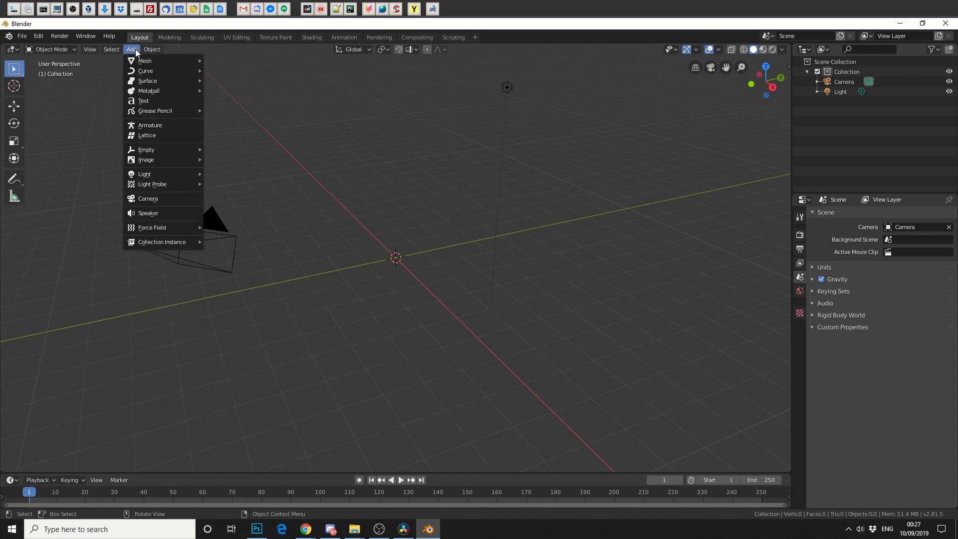
{"action": "mouse_move", "coordinate": [145, 62]}
{"action": "left_click", "coordinate": [224, 60]}
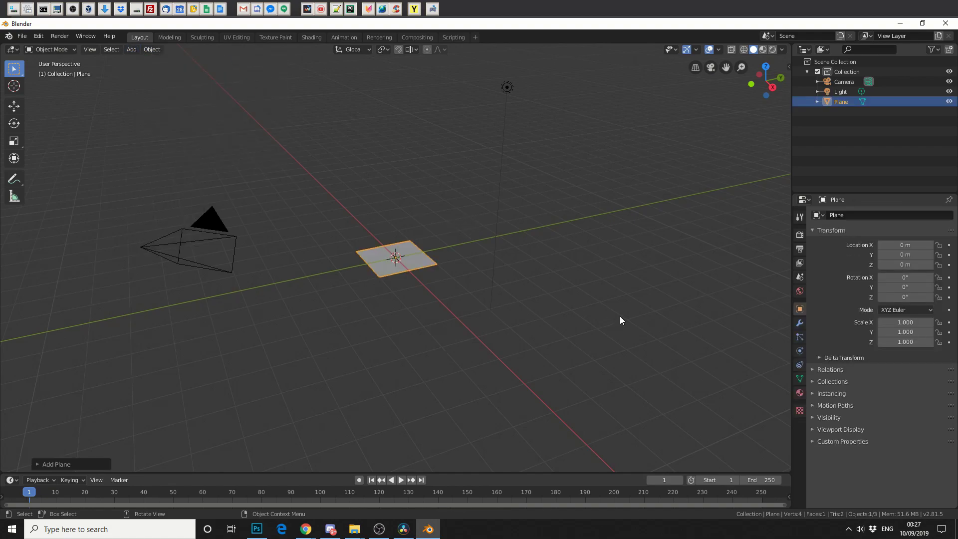
Add a particle system to the plane with Number 75 and End frame 1, showing Source settings
{"action": "left_click", "coordinate": [799, 337]}
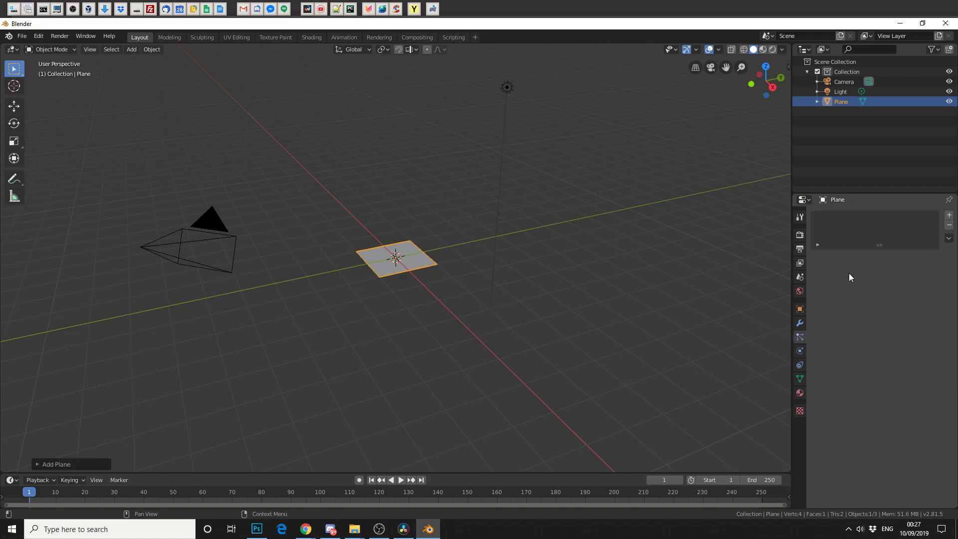
{"action": "left_click", "coordinate": [949, 214]}
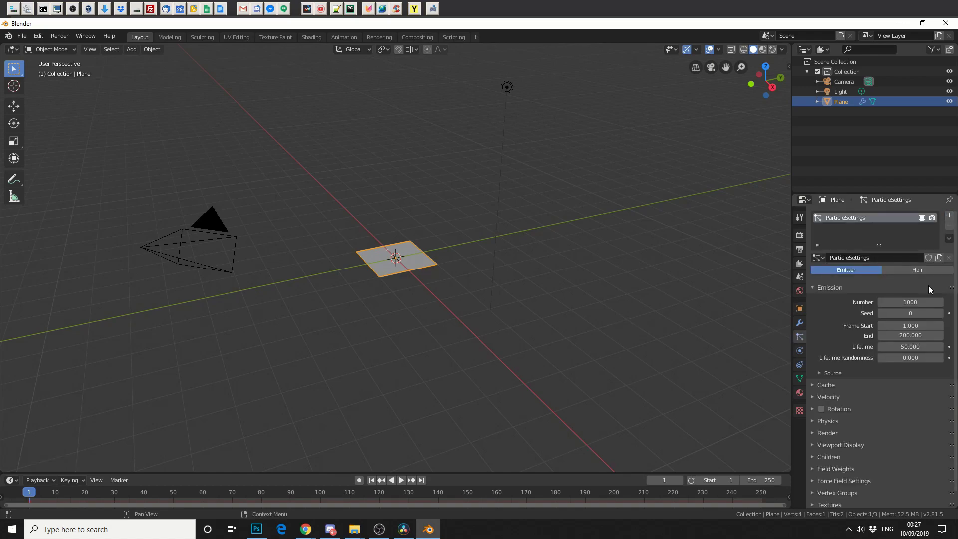
{"action": "left_click", "coordinate": [919, 302]}
{"action": "type", "text": "75"}
{"action": "key", "text": "Return"}
{"action": "left_click", "coordinate": [917, 335]}
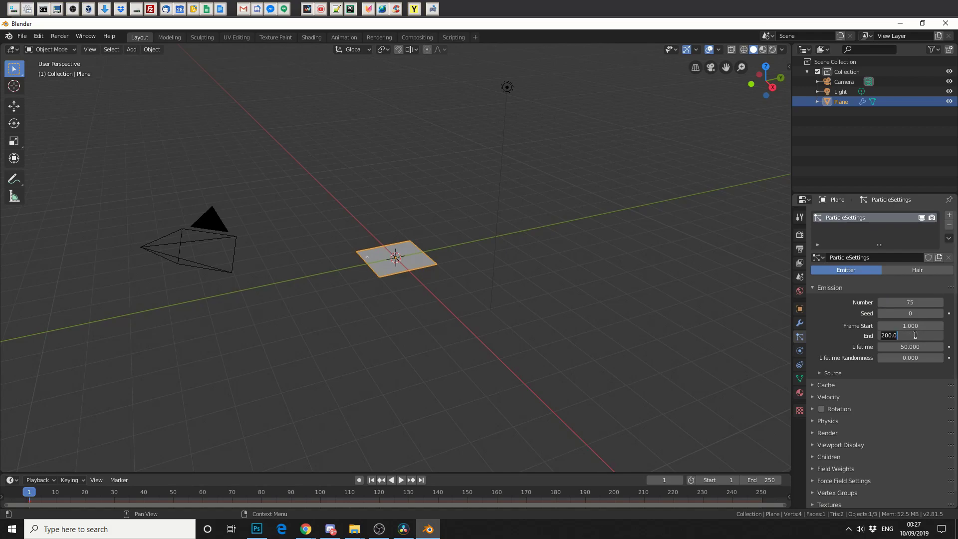
{"action": "type", "text": "1"}
{"action": "key", "text": "Return"}
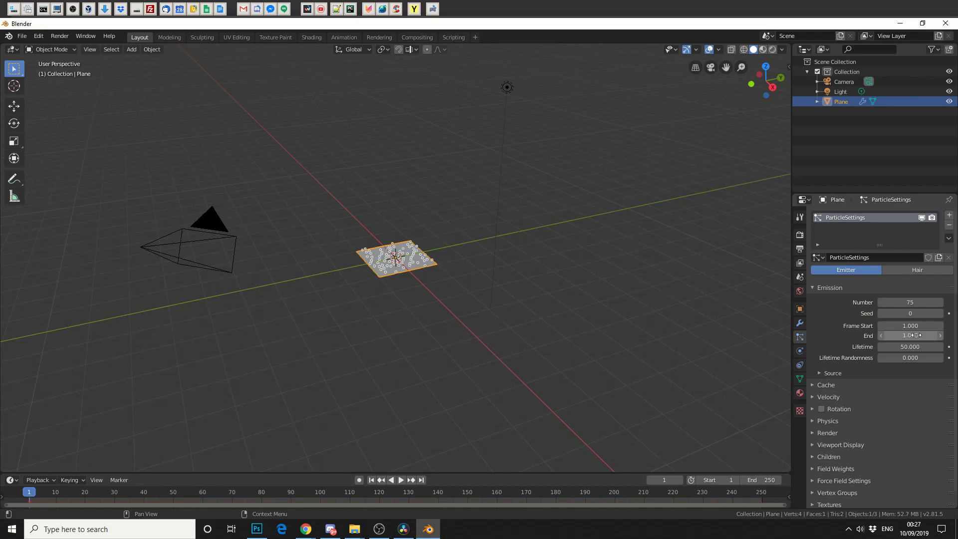
{"action": "scroll", "coordinate": [489, 254], "scroll_direction": "up", "scroll_amount": 5}
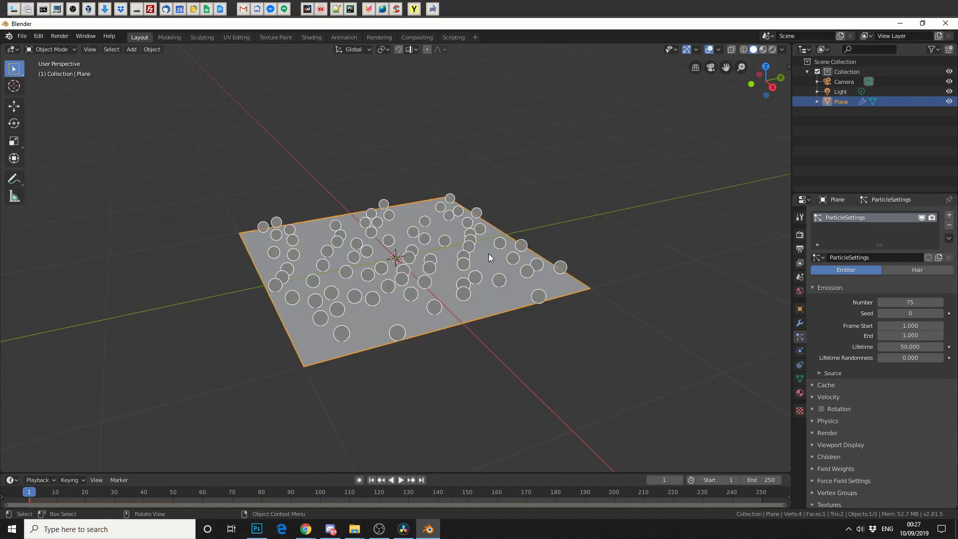
{"action": "left_click", "coordinate": [821, 373]}
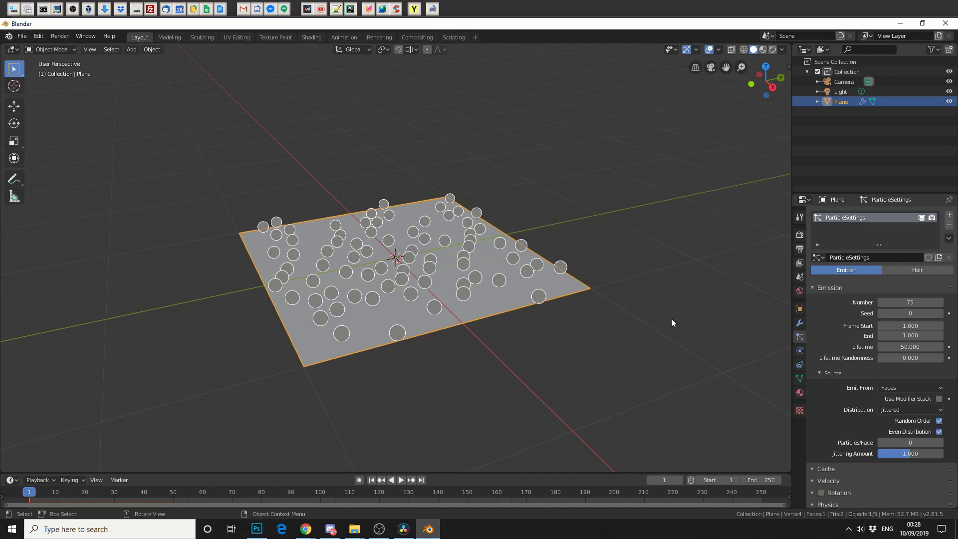
Run Cell Fracture on the plane with margin 0.02 into a 'Fracture' collection
{"action": "left_click", "coordinate": [146, 52]}
{"action": "mouse_move", "coordinate": [203, 298]}
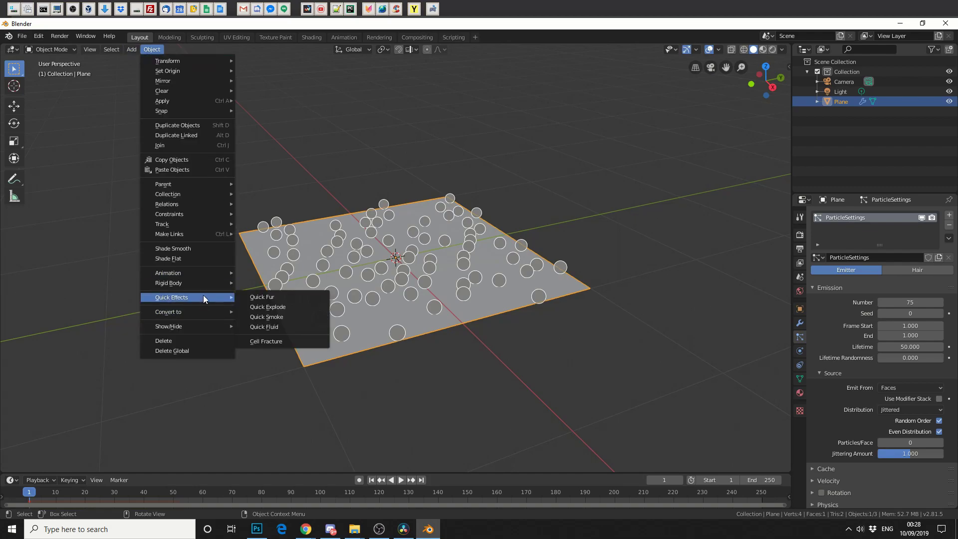
{"action": "left_click", "coordinate": [274, 342]}
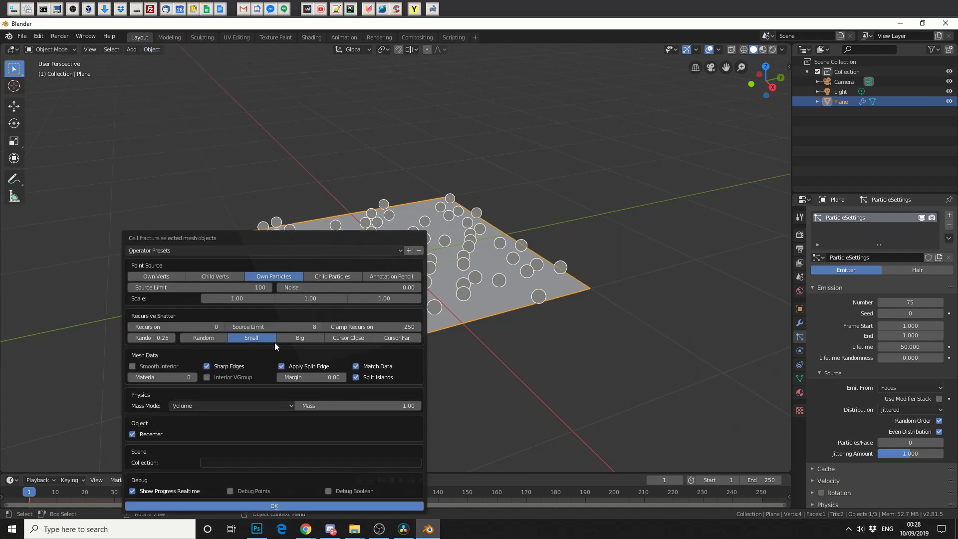
{"action": "left_click_drag", "start_coordinate": [297, 346], "coordinate": [319, 270]}
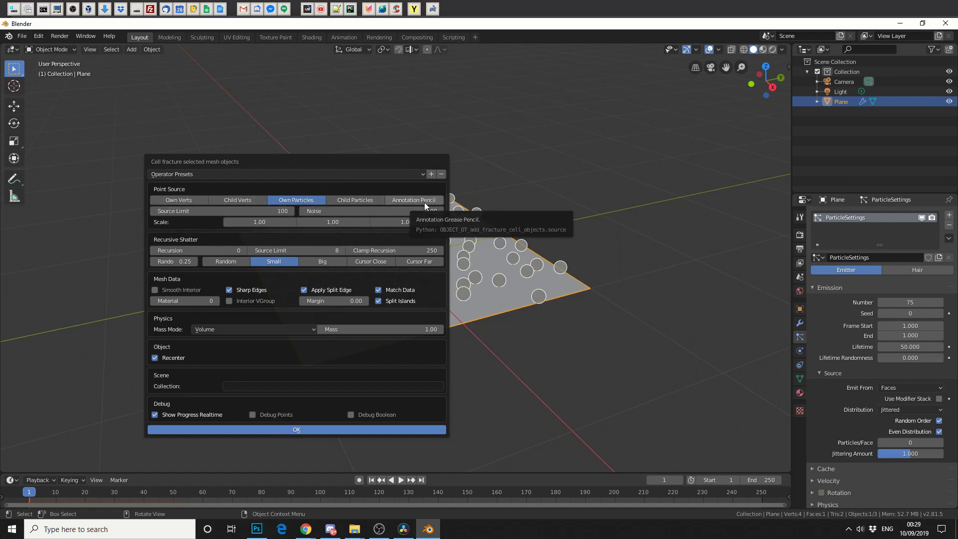
{"action": "left_click", "coordinate": [347, 302]}
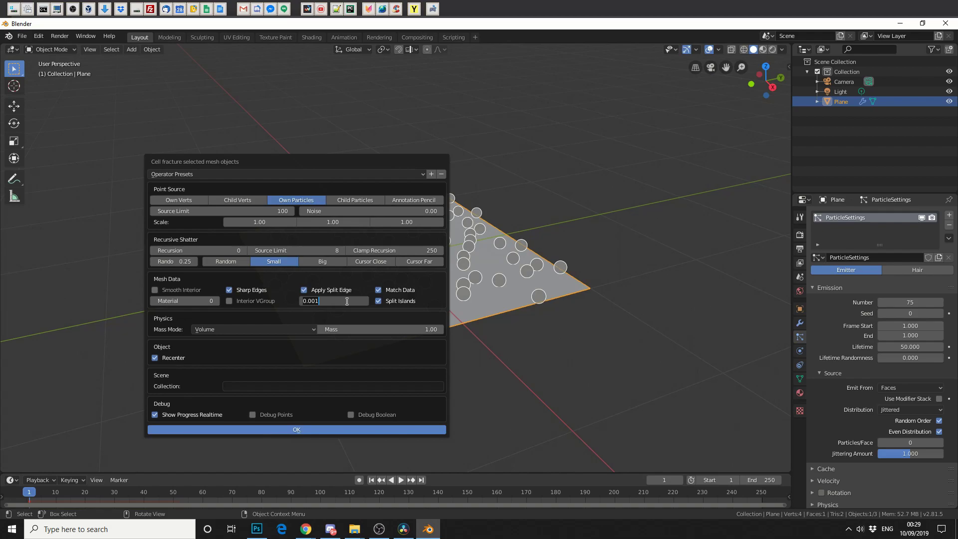
{"action": "key", "text": "ctrl+a"}
{"action": "type", "text": "0.02"}
{"action": "key", "text": "Return"}
{"action": "left_click", "coordinate": [284, 388]}
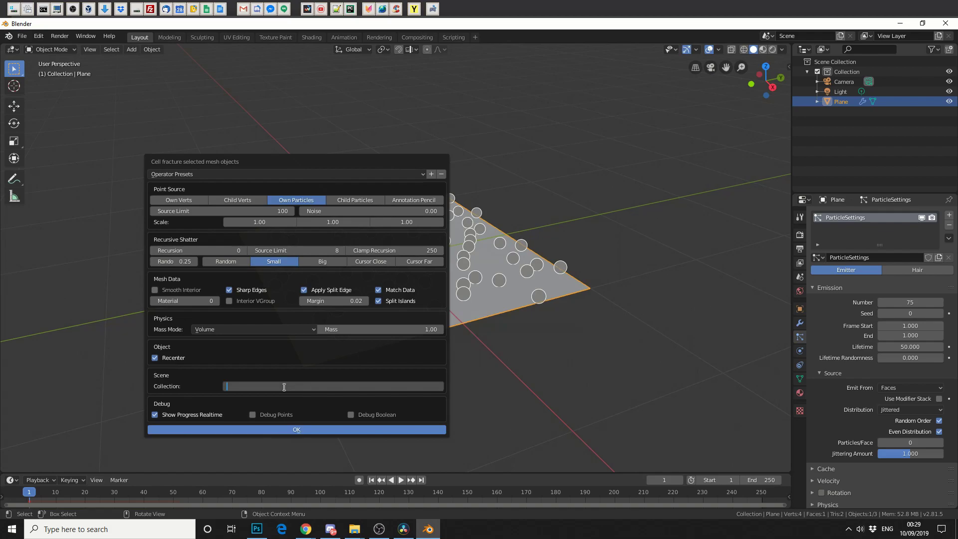
{"action": "type", "text": "Fracture"}
{"action": "left_click", "coordinate": [313, 430]}
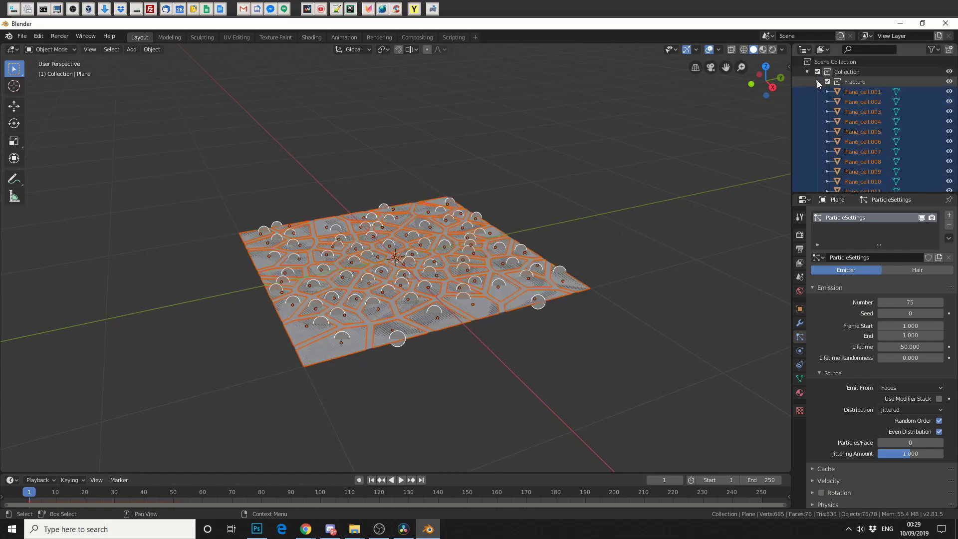
Collapse the Fracture collection and hide the original Plane in the viewport
{"action": "left_click", "coordinate": [818, 82]}
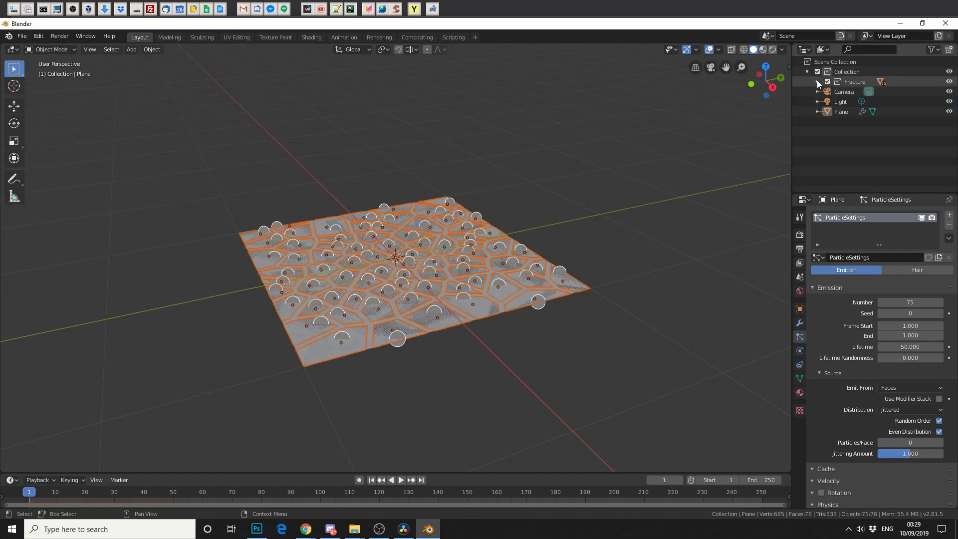
{"action": "left_click", "coordinate": [949, 111]}
{"action": "scroll", "coordinate": [667, 250], "scroll_direction": "up", "scroll_amount": 3}
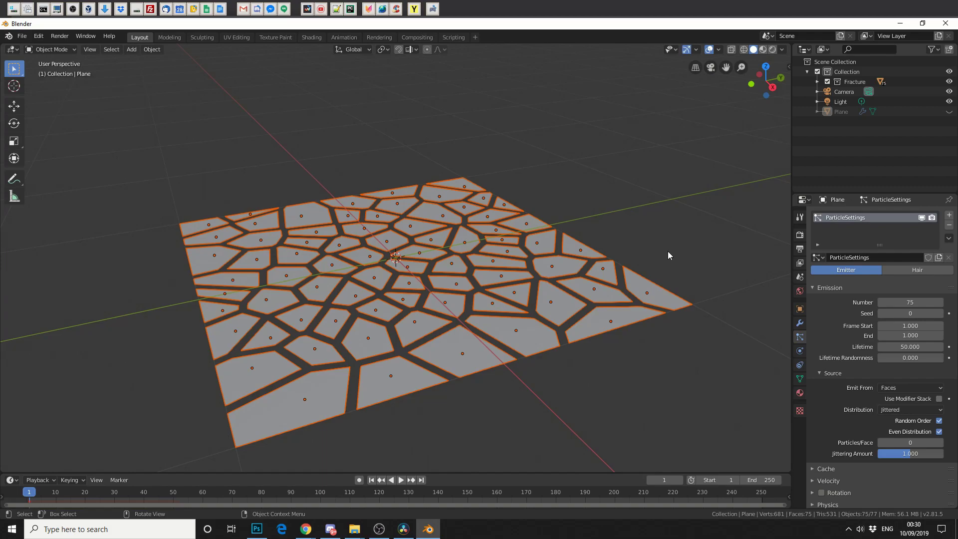
Deselect all pieces, expand the Fracture collection and select Plane_cell.001
{"action": "left_click", "coordinate": [676, 236]}
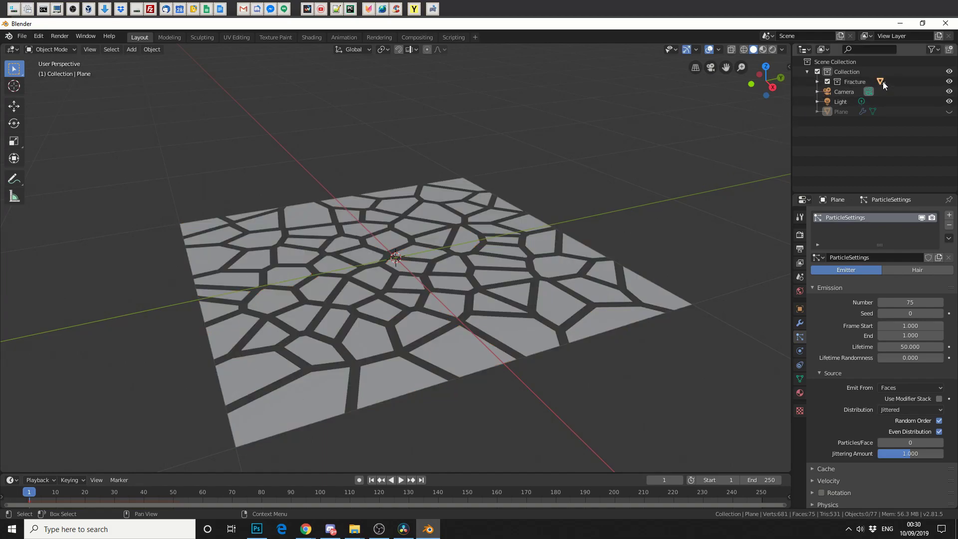
{"action": "left_click", "coordinate": [817, 82]}
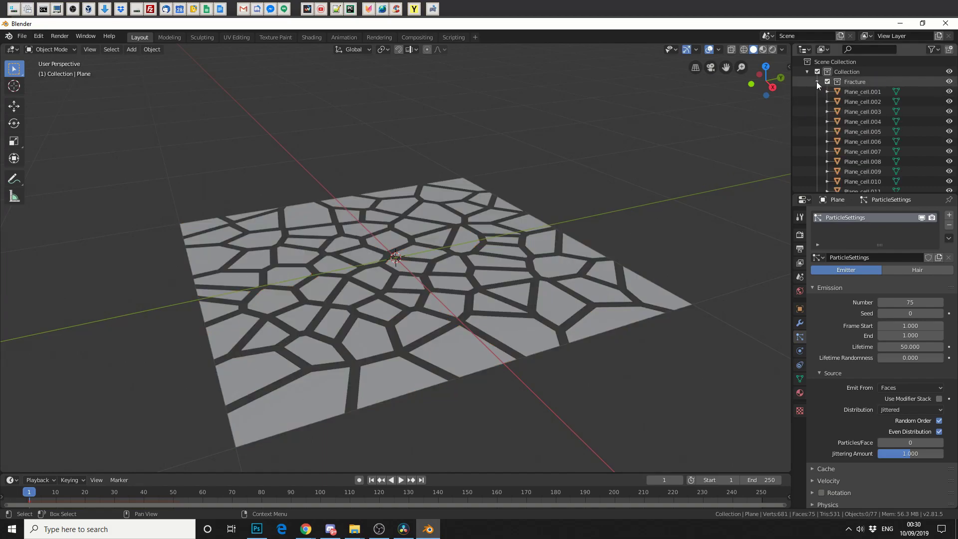
{"action": "left_click", "coordinate": [864, 92]}
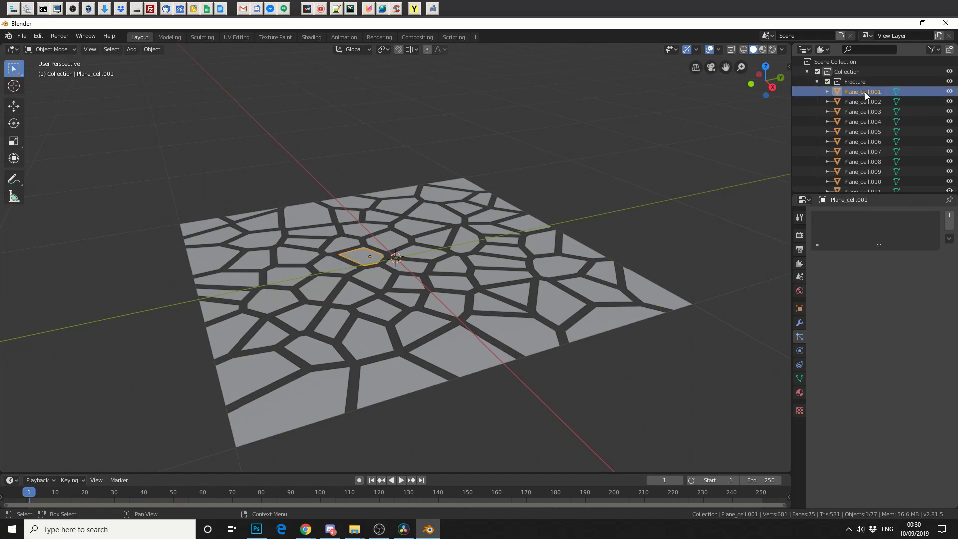
{"action": "scroll", "coordinate": [621, 203], "scroll_direction": "up", "scroll_amount": 1}
Add a Wireframe modifier to Plane_cell.001 with Boundary on and thickness 0.018 m
{"action": "scroll", "coordinate": [624, 202], "scroll_direction": "up", "scroll_amount": 2}
{"action": "middle_click_drag", "start_coordinate": [624, 202], "coordinate": [507, 251]}
{"action": "scroll", "coordinate": [507, 251], "scroll_direction": "up", "scroll_amount": 3}
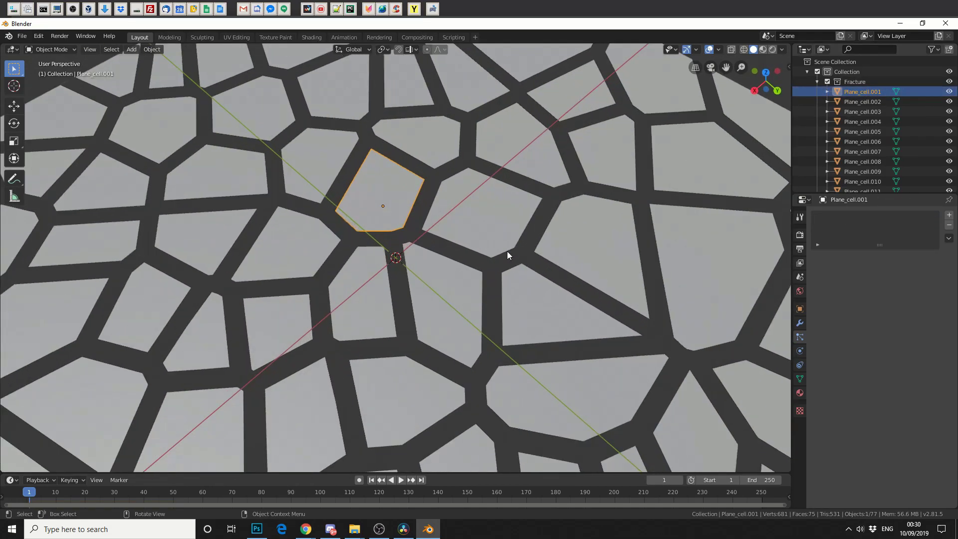
{"action": "left_click", "coordinate": [799, 323]}
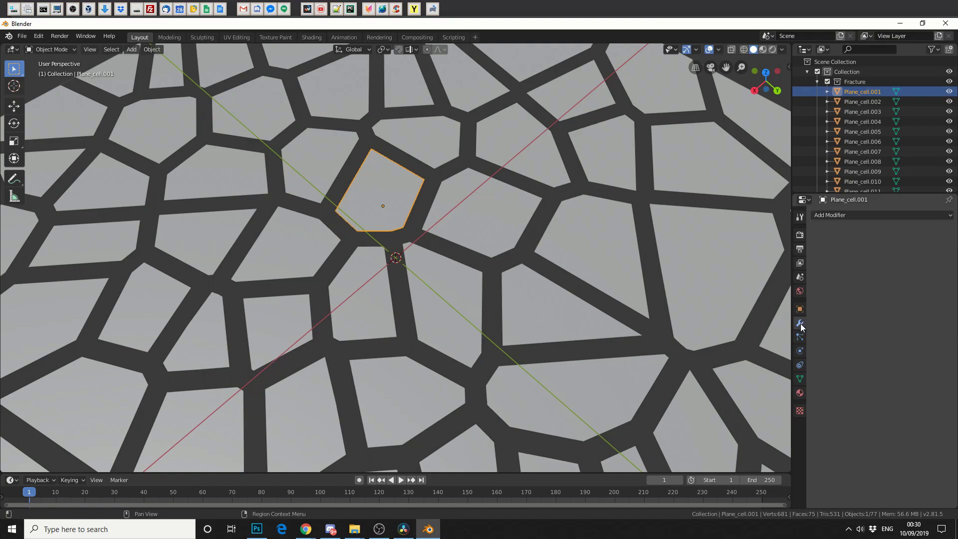
{"action": "left_click", "coordinate": [845, 217]}
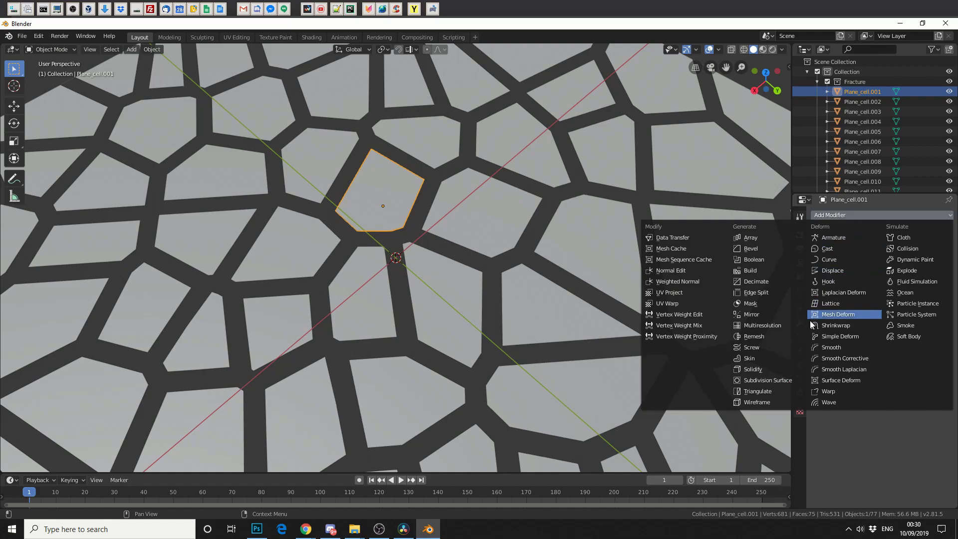
{"action": "left_click", "coordinate": [764, 400]}
{"action": "middle_click_drag", "start_coordinate": [603, 297], "coordinate": [441, 255]}
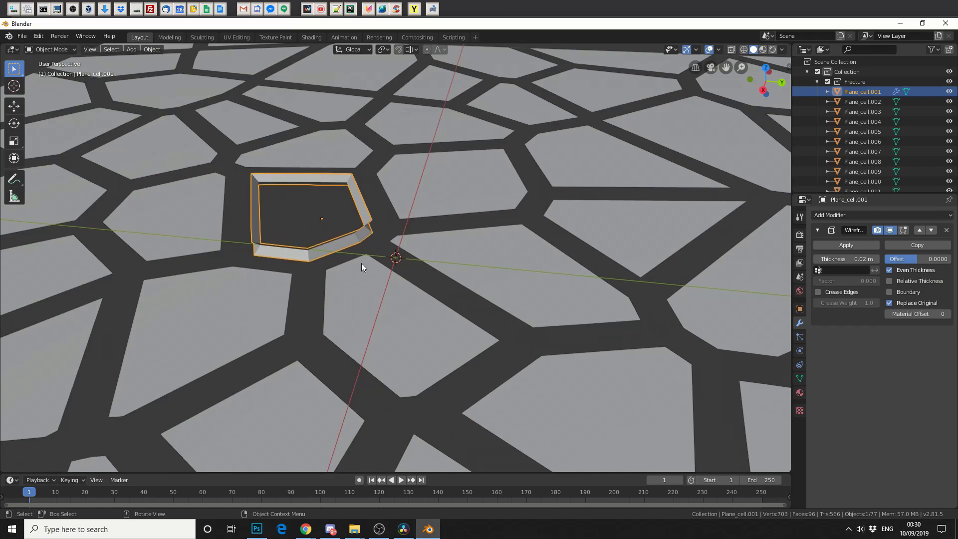
{"action": "left_click", "coordinate": [889, 292]}
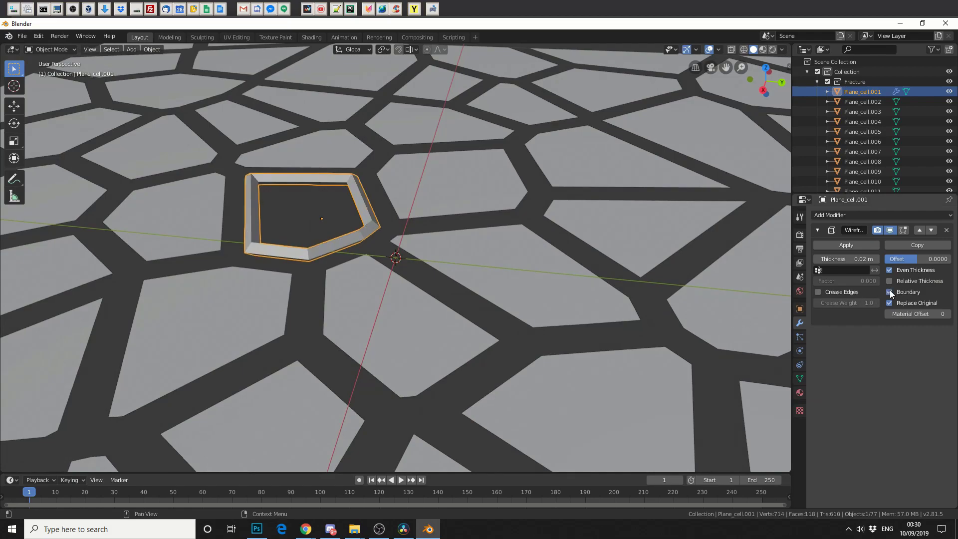
{"action": "mouse_move", "coordinate": [860, 259]}
{"action": "left_mouse_down"}
{"action": "mouse_move", "coordinate": [846, 259]}
{"action": "mouse_move", "coordinate": [861, 259]}
{"action": "left_mouse_up"}
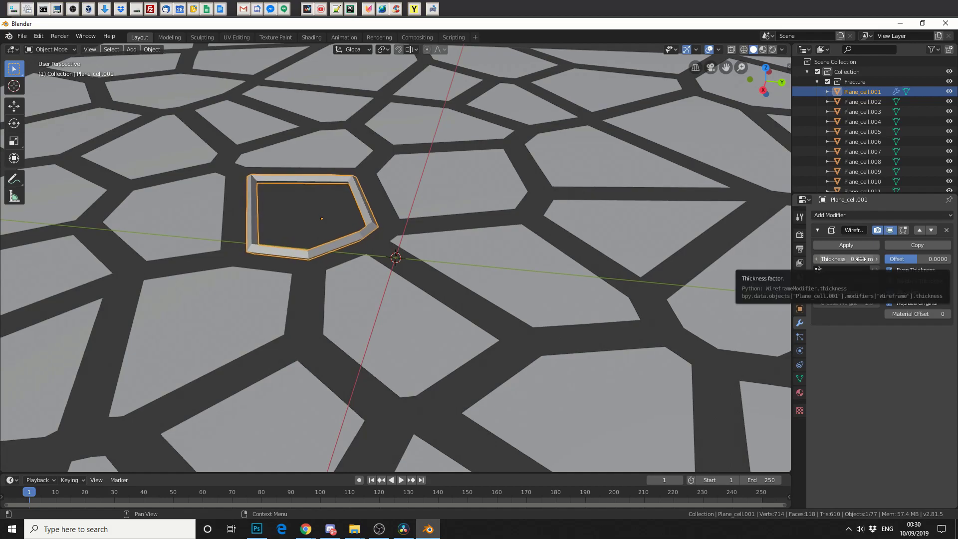
Add a Subdivision Surface modifier with 2 viewport levels to round Plane_cell.001's frame
{"action": "left_click", "coordinate": [834, 216]}
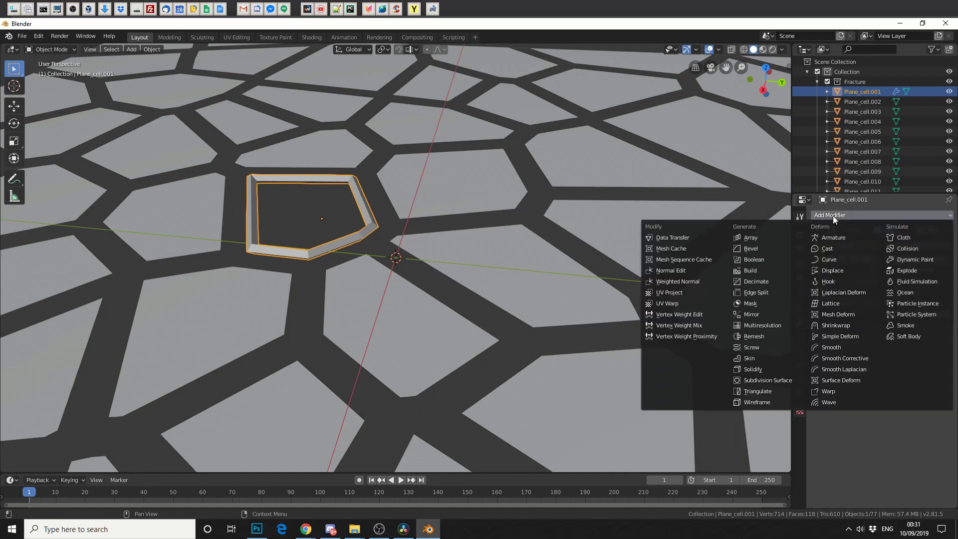
{"action": "left_click", "coordinate": [765, 381]}
{"action": "middle_click_drag", "start_coordinate": [759, 381], "coordinate": [307, 226]}
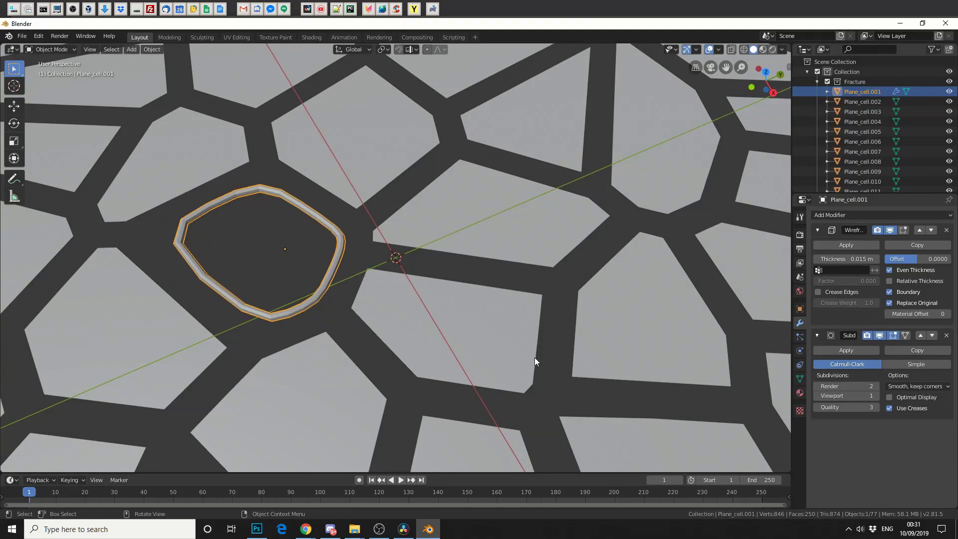
{"action": "left_click", "coordinate": [851, 395]}
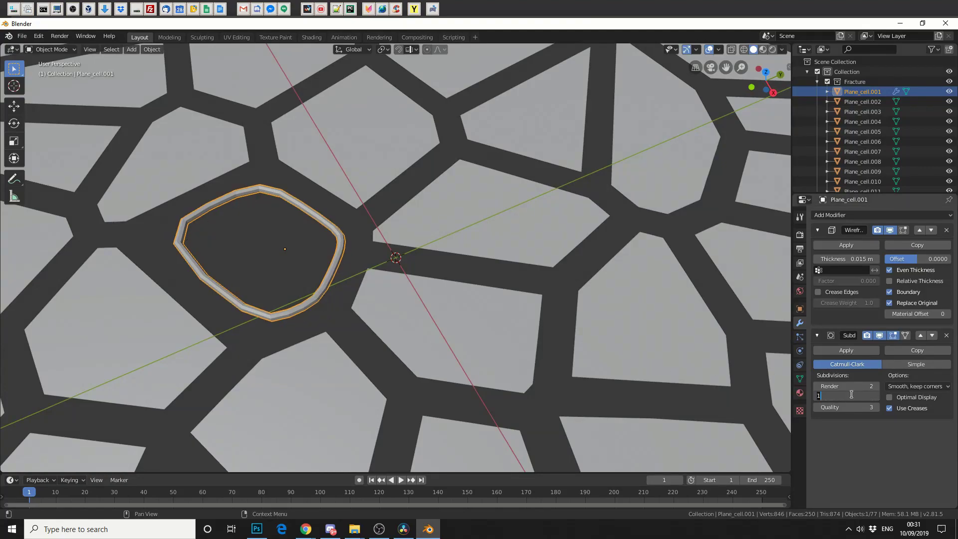
{"action": "type", "text": "2"}
{"action": "key", "text": "Return"}
{"action": "middle_click_drag", "start_coordinate": [549, 309], "coordinate": [488, 303]}
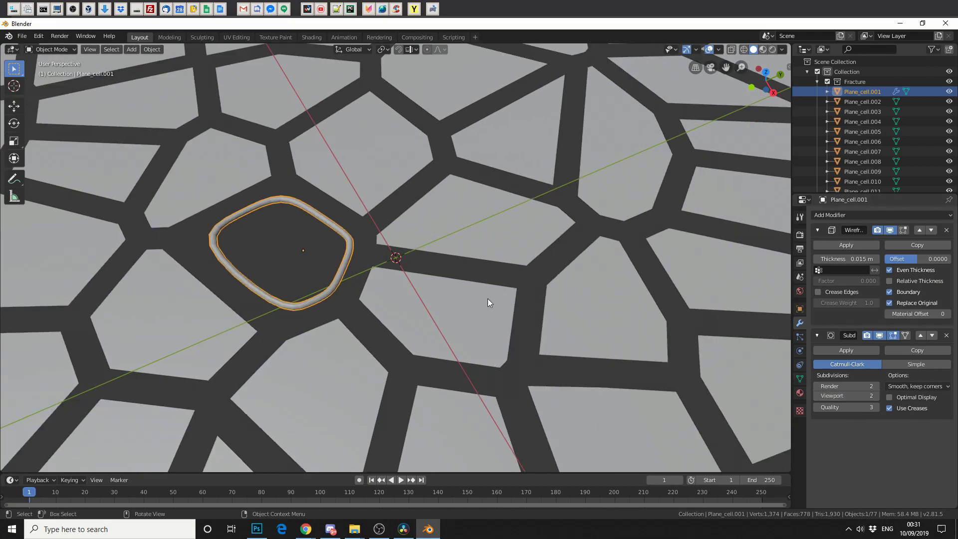
{"action": "scroll", "coordinate": [489, 302], "scroll_direction": "down", "scroll_amount": 4}
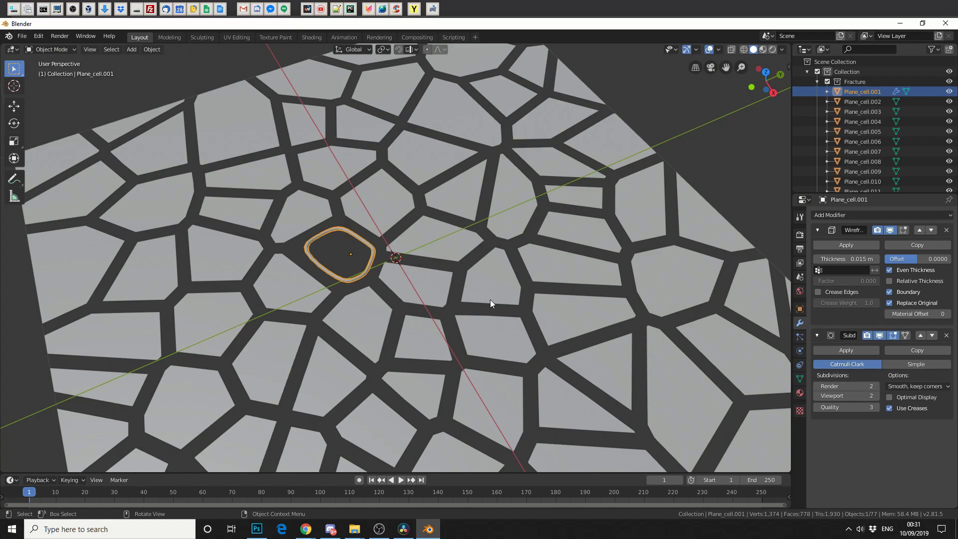
Invert the selection to pick the other cells, then add Plane_cell.001 as active object
{"action": "middle_click_drag", "start_coordinate": [490, 300], "coordinate": [421, 204]}
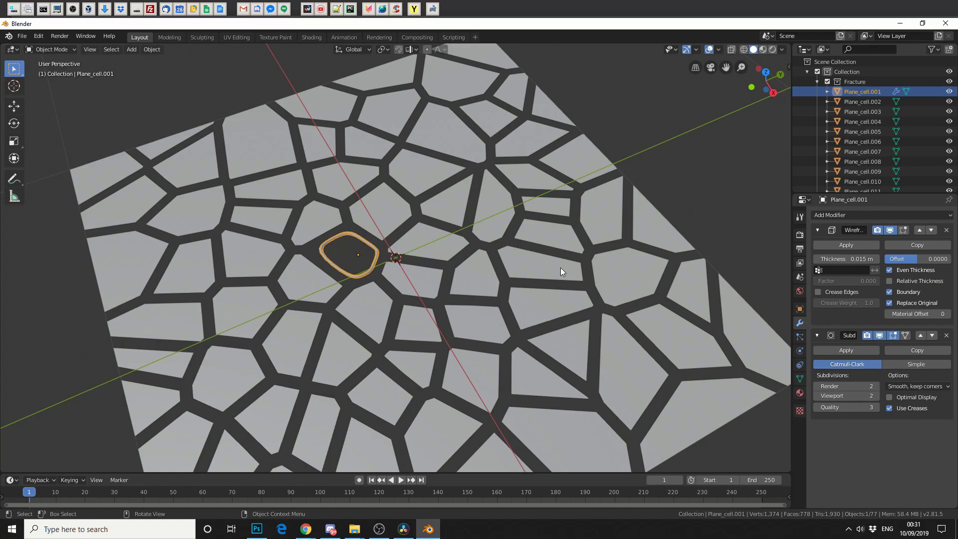
{"action": "scroll", "coordinate": [569, 266], "scroll_direction": "down", "scroll_amount": 1}
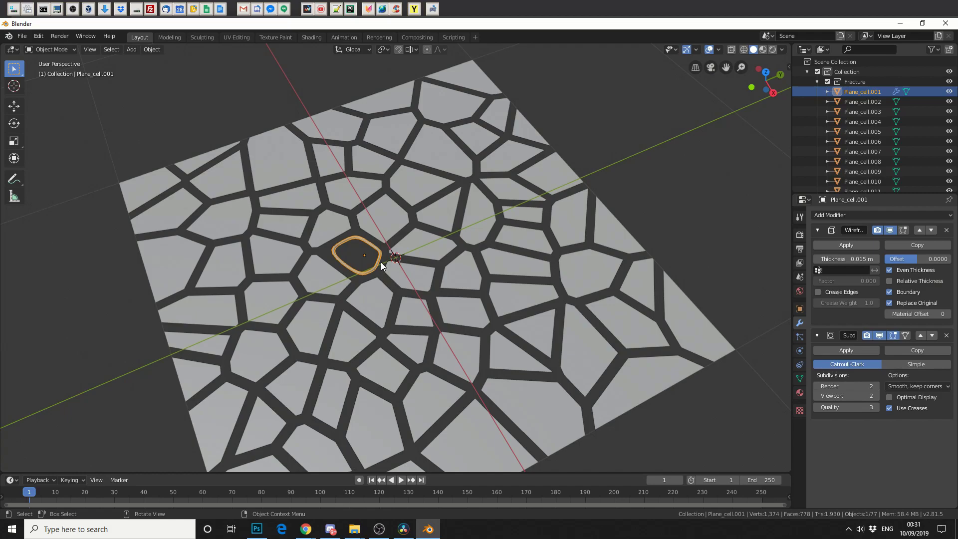
{"action": "key", "text": "ctrl"}
{"action": "key", "text": "ctrl+i"}
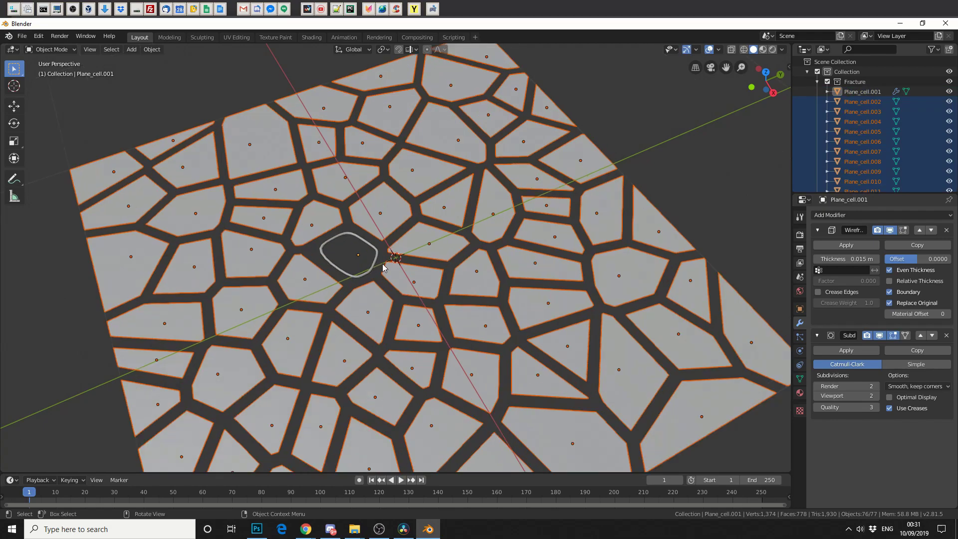
{"action": "scroll", "coordinate": [383, 267], "scroll_direction": "up", "scroll_amount": 4}
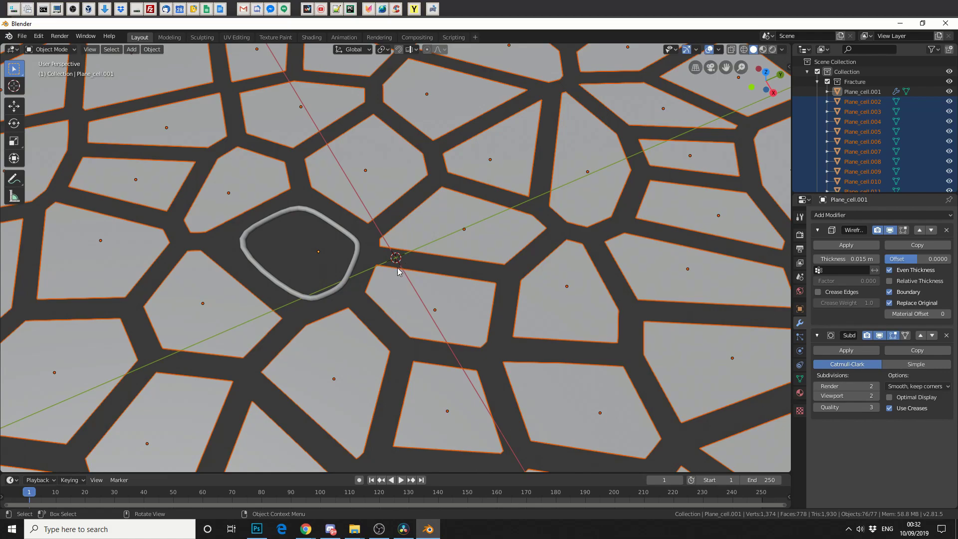
{"action": "left_click", "coordinate": [258, 268], "text": "shift"}
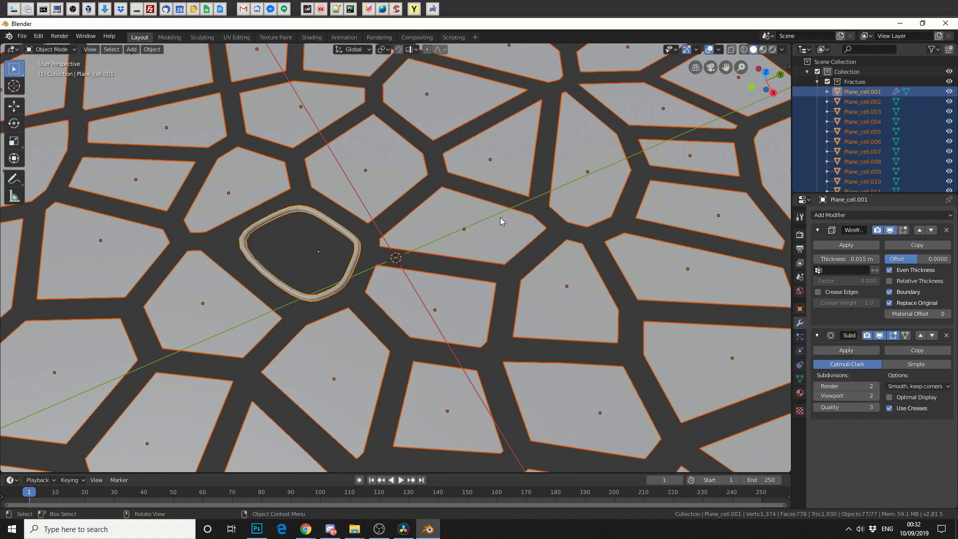
Copy Plane_cell.001's modifiers to all selected cells, then deselect and view the lattice from above
{"action": "key", "text": "ctrl+c"}
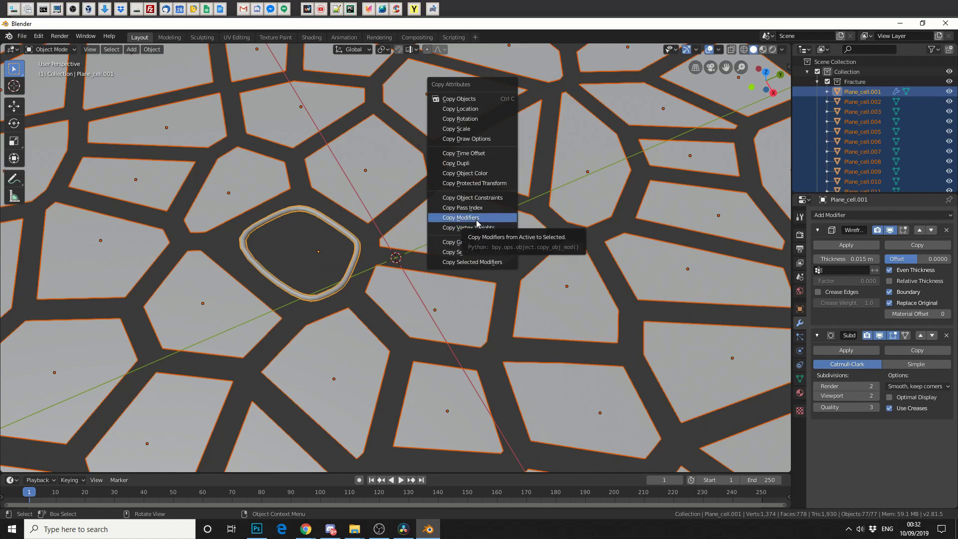
{"action": "left_click", "coordinate": [477, 218]}
{"action": "scroll", "coordinate": [477, 223], "scroll_direction": "down", "scroll_amount": 6}
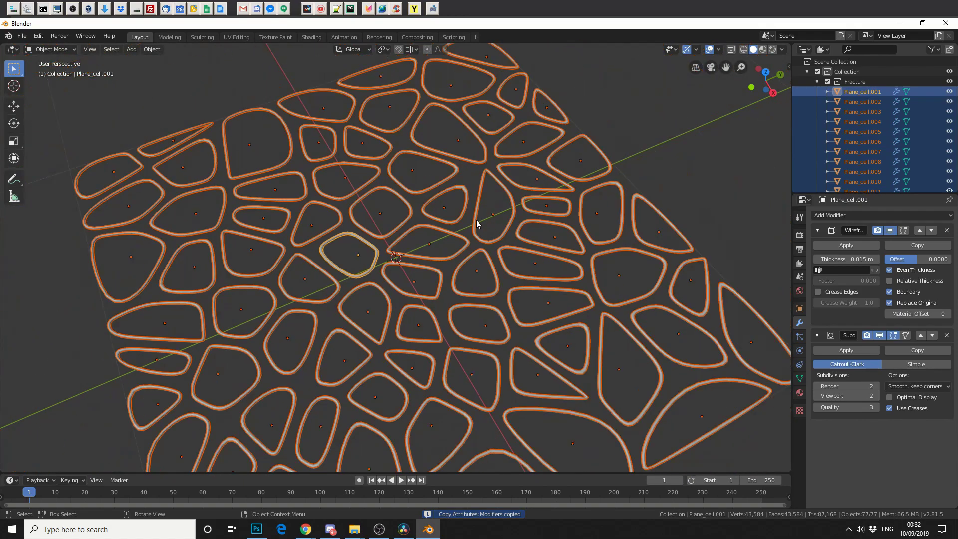
{"action": "left_click", "coordinate": [627, 210]}
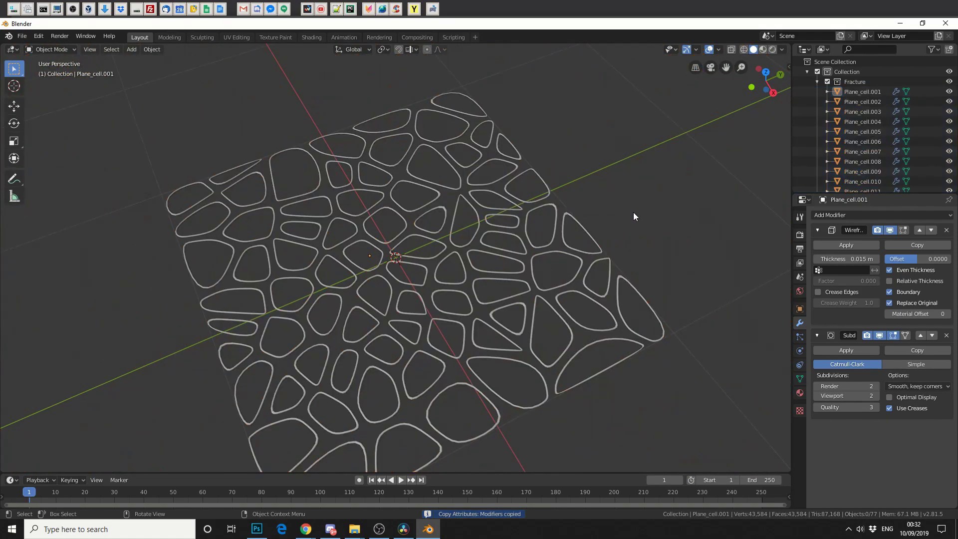
{"action": "middle_click_drag", "start_coordinate": [634, 212], "coordinate": [609, 253]}
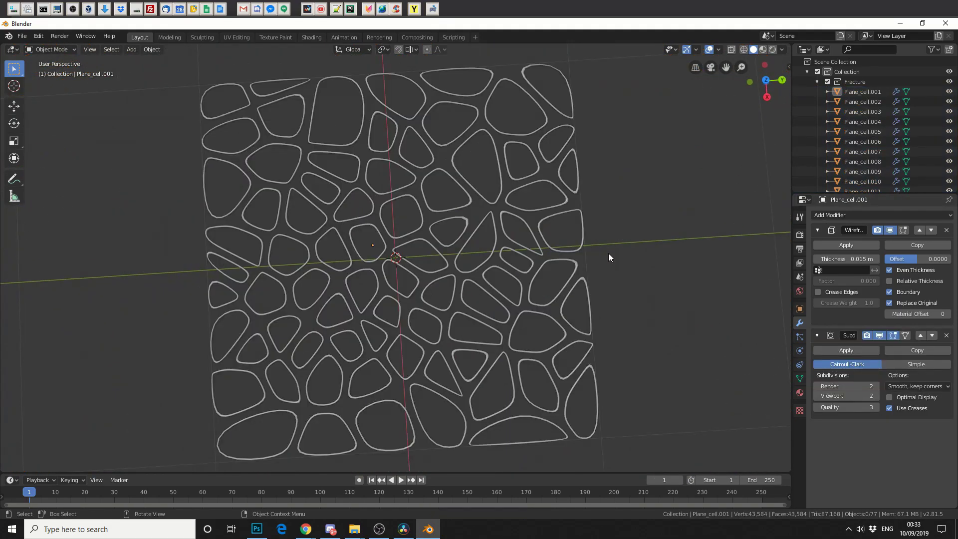
Undo the modifier copy and the Subdivision Surface, leaving Plane_cell.001 with just its Wireframe
{"action": "key", "text": "ctrl+z"}
{"action": "key", "text": "ctrl+z"}
{"action": "key", "text": "ctrl+z"}
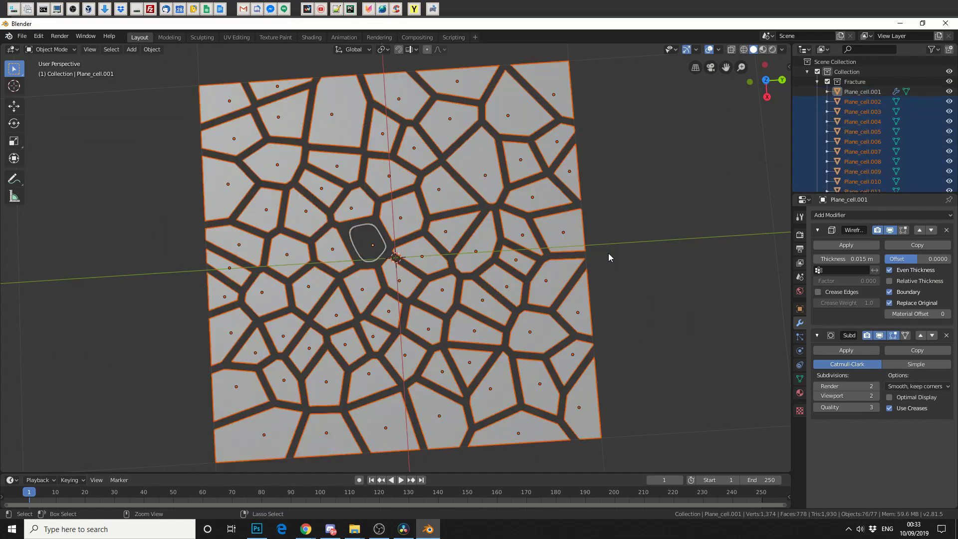
{"action": "key", "text": "ctrl+z"}
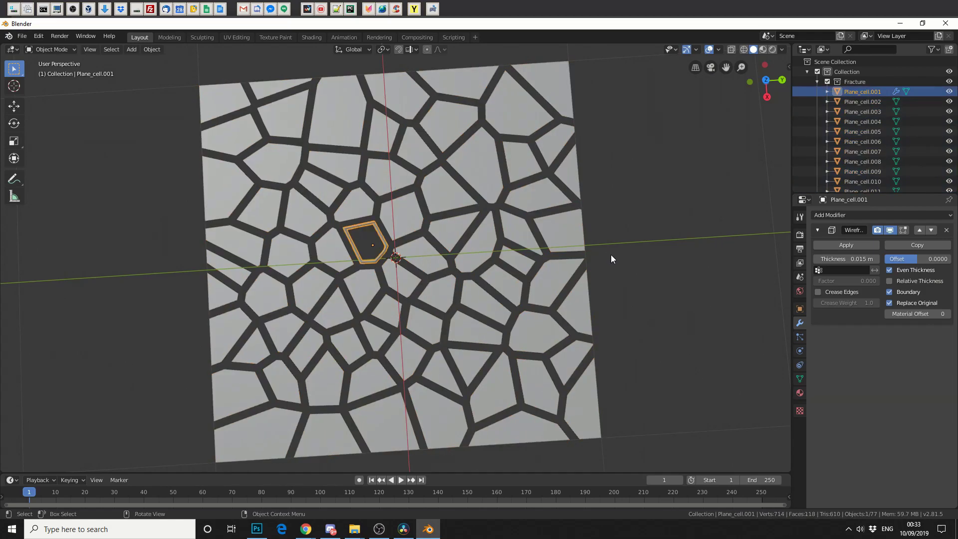
{"action": "scroll", "coordinate": [611, 256], "scroll_direction": "up", "scroll_amount": 2}
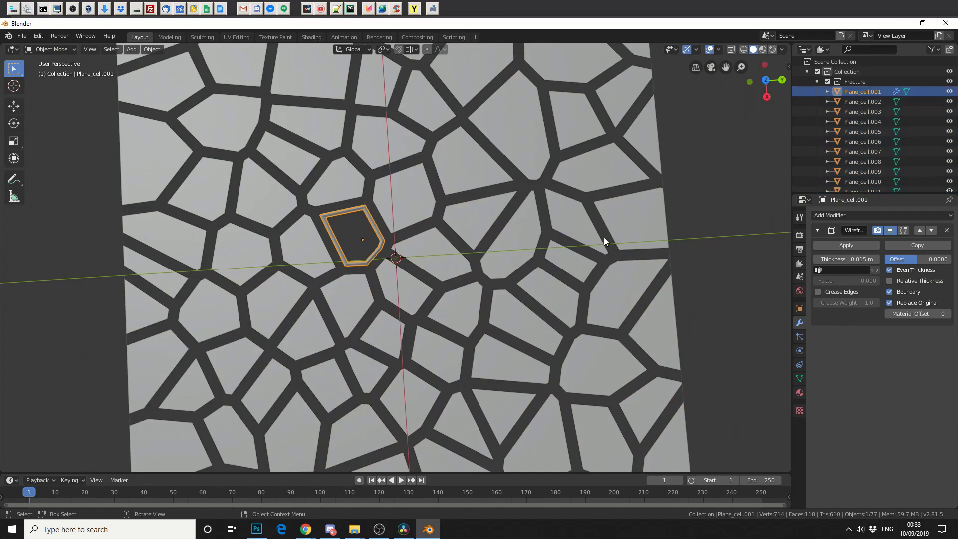
Copy Plane_cell.001's Wireframe modifier to all the other fracture cells, then deselect everything
{"action": "key", "text": "ctrl+i"}
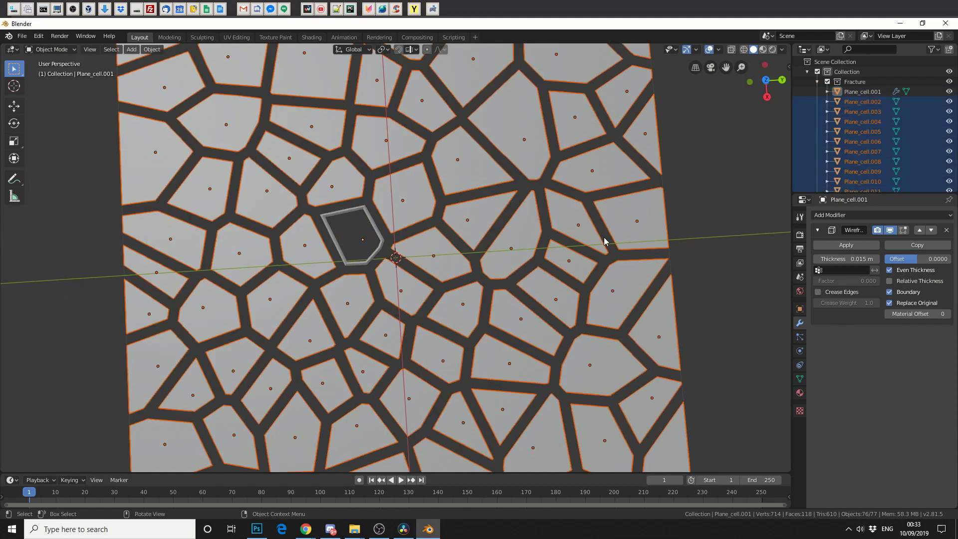
{"action": "left_click", "coordinate": [376, 256], "text": "shift"}
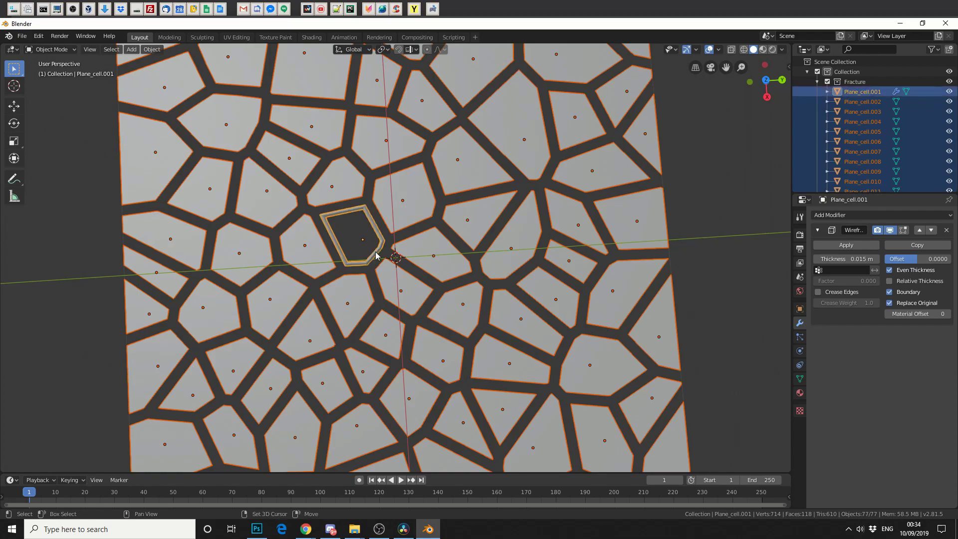
{"action": "key", "text": "ctrl+c"}
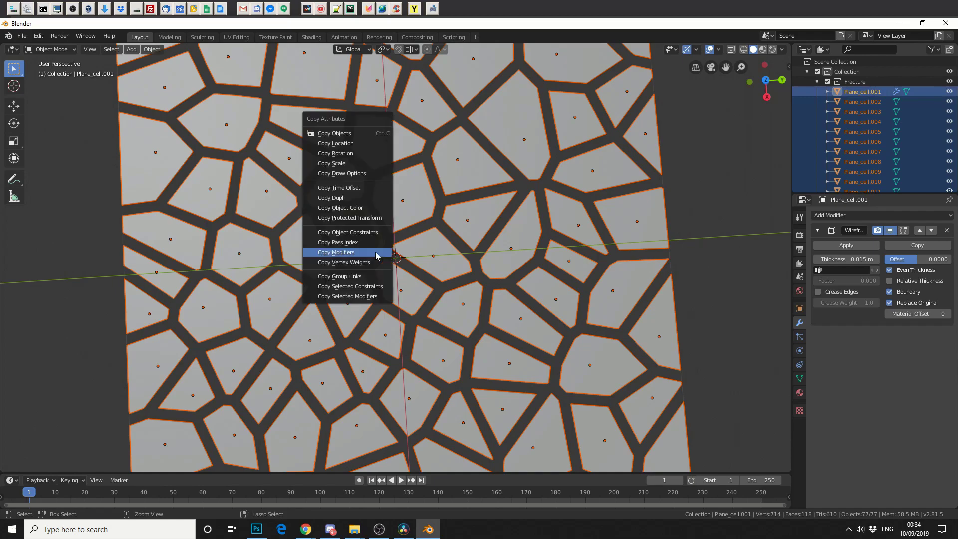
{"action": "left_click", "coordinate": [376, 252]}
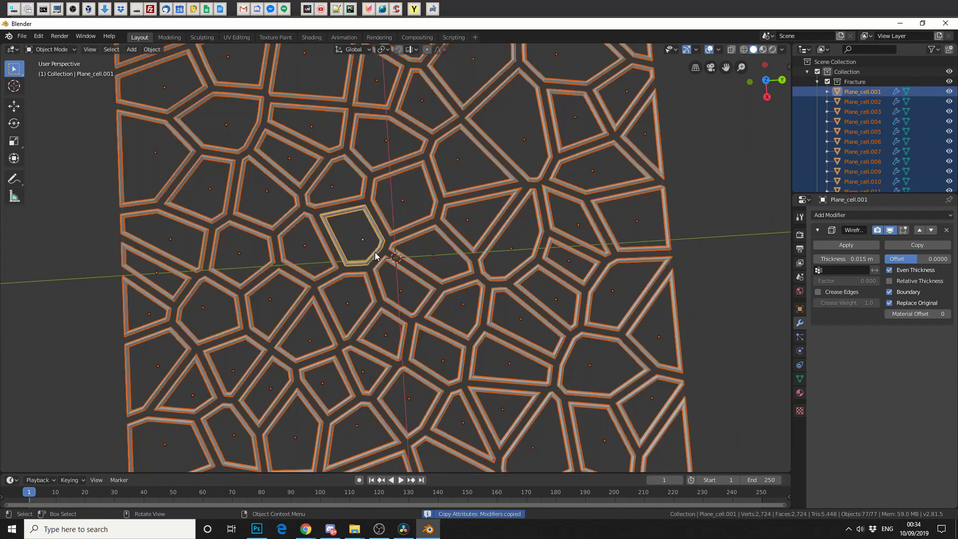
{"action": "left_click", "coordinate": [713, 205]}
{"action": "scroll", "coordinate": [714, 205], "scroll_direction": "down", "scroll_amount": 3}
{"action": "scroll", "coordinate": [713, 205], "scroll_direction": "up", "scroll_amount": 1}
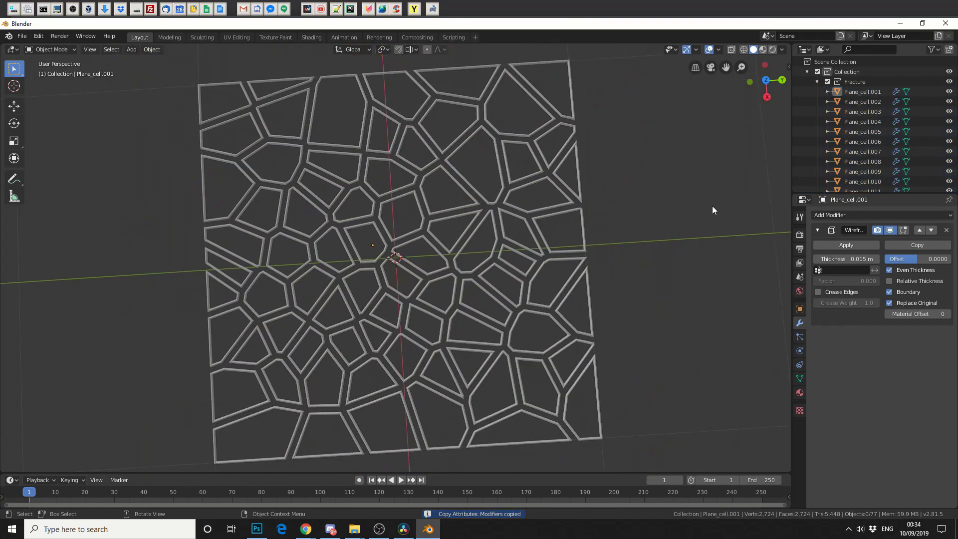